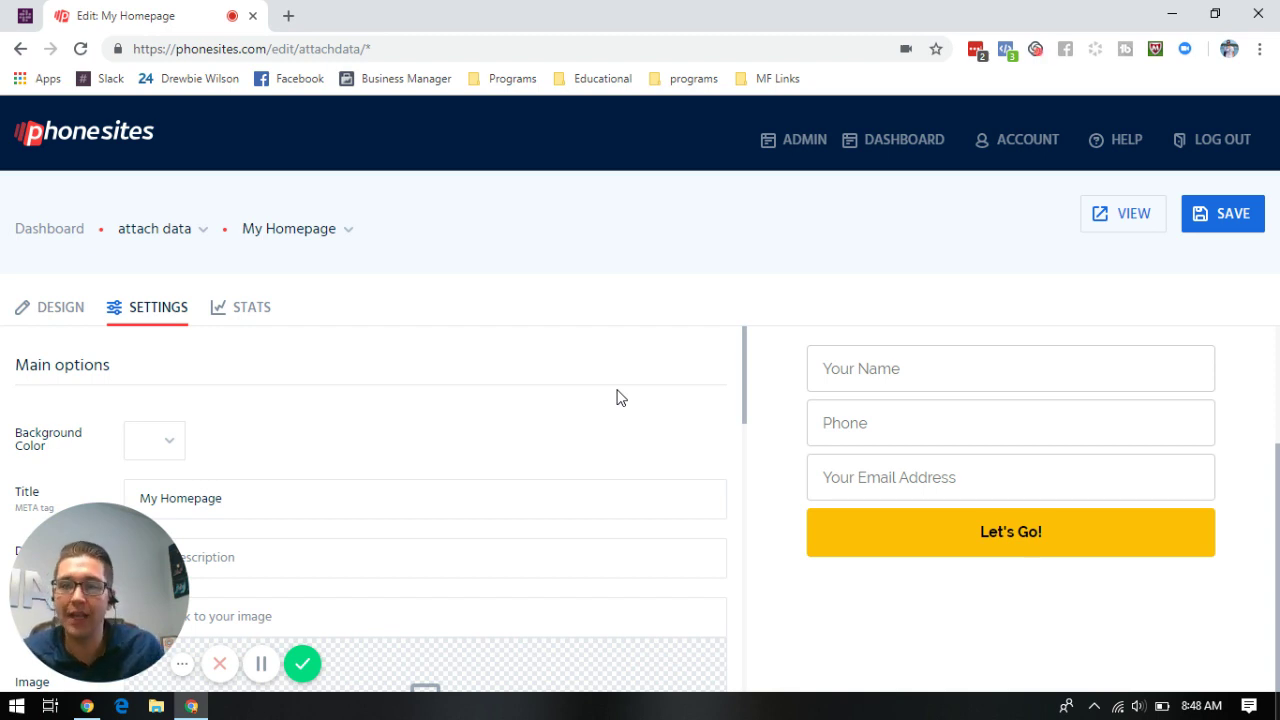
- Cut the Zapier webhook URL out of My Homepage's POST Webhook(s) field
scroll(608, 425, "down", 5)
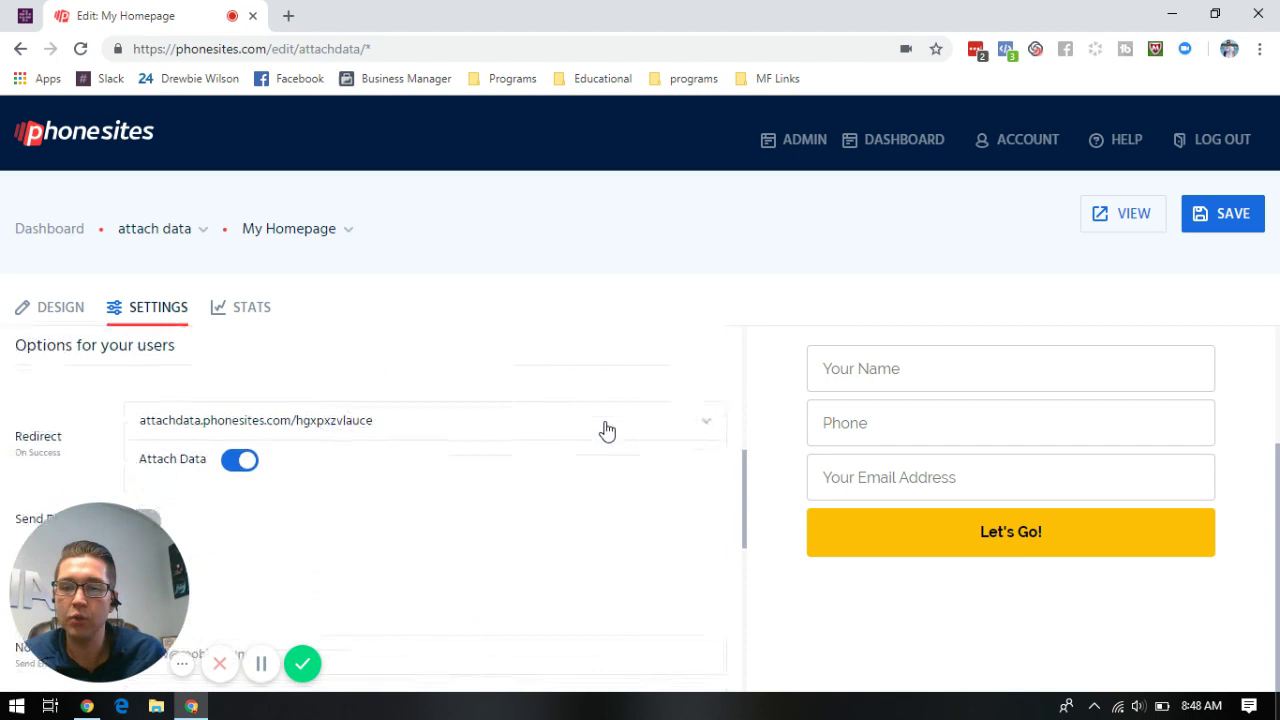
scroll(590, 450, "down", 6)
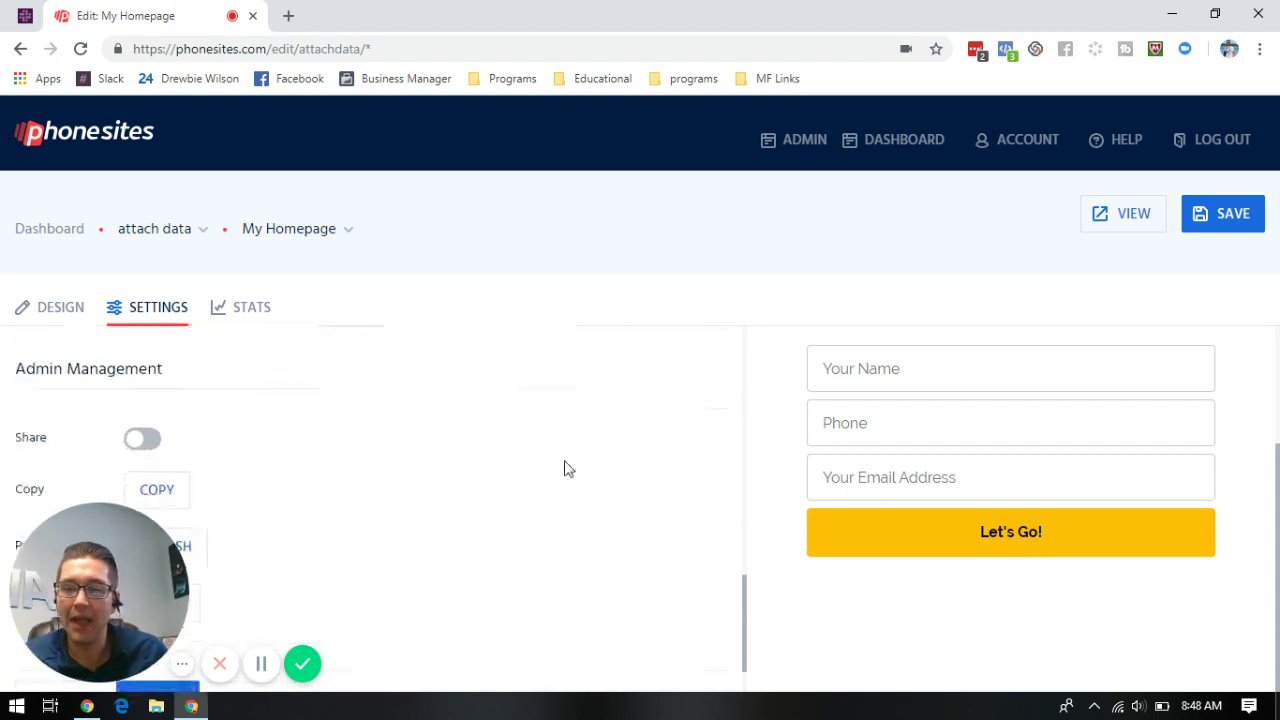
scroll(626, 474, "up", 3)
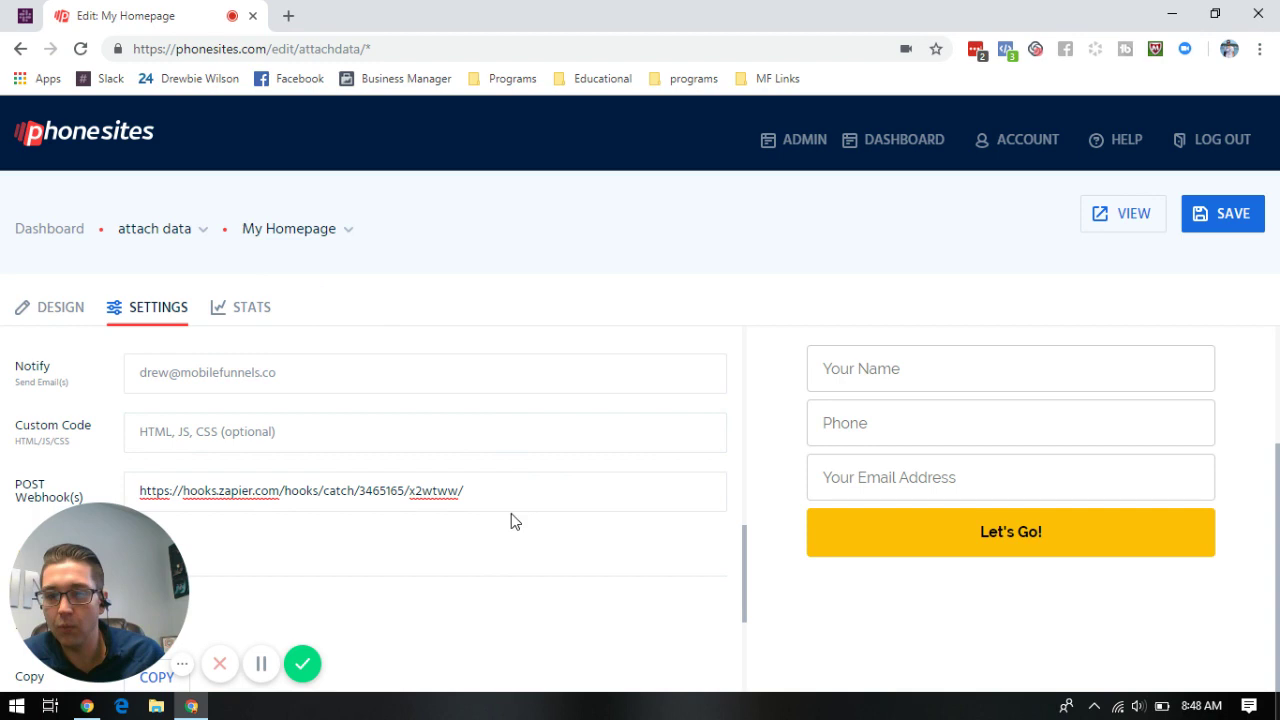
left_click_drag(470, 493, 177, 476)
right_click(199, 500)
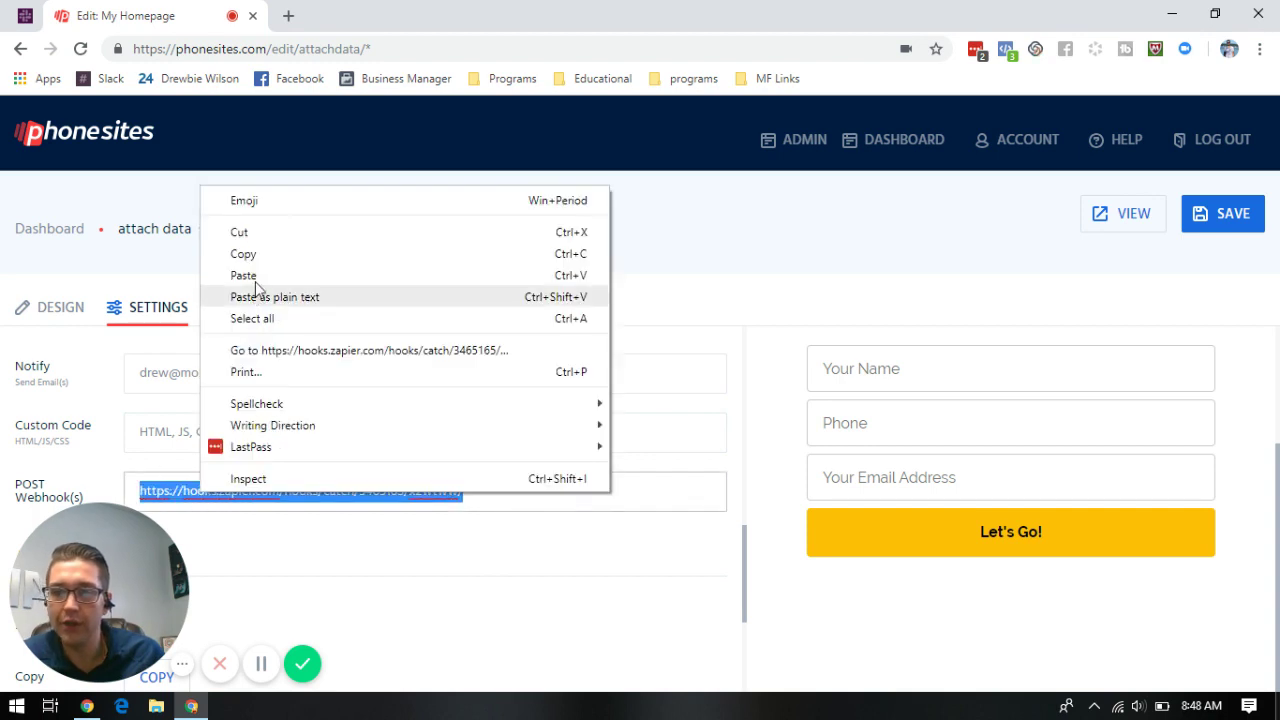
left_click(262, 233)
- Cancel the page-switch warning and save My Homepage with the webhook field empty
left_click(304, 240)
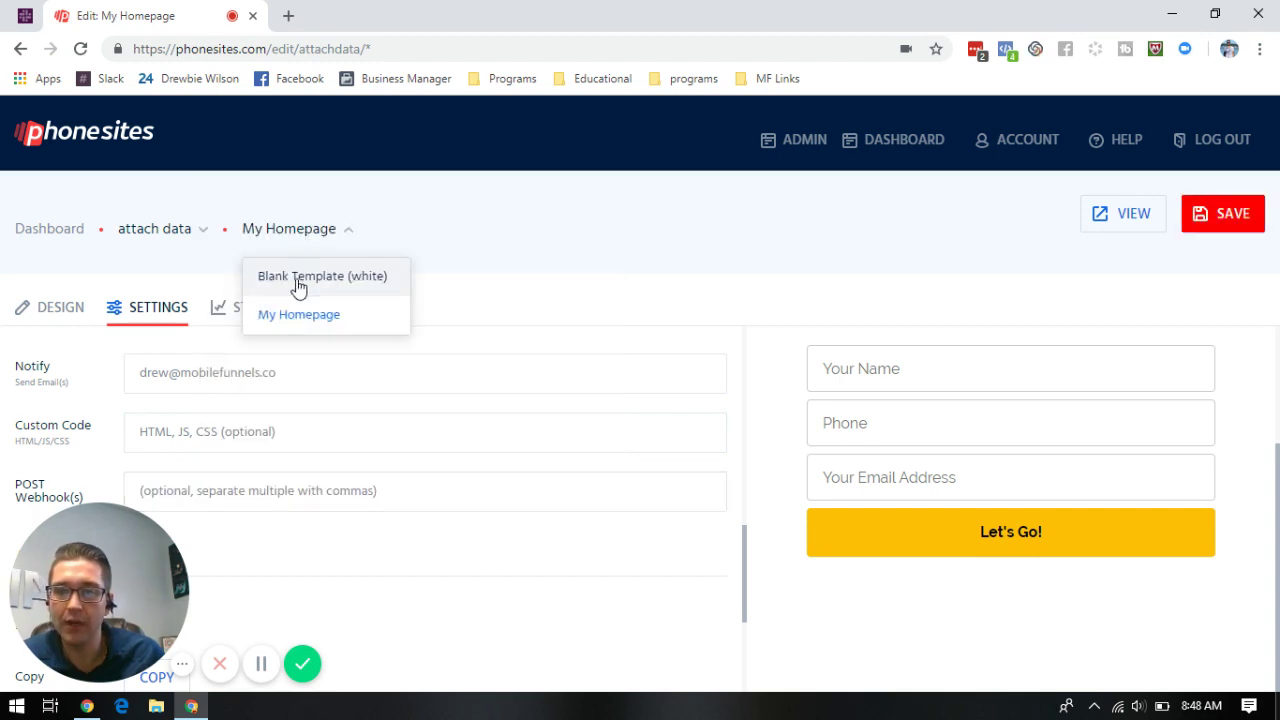
left_click(306, 280)
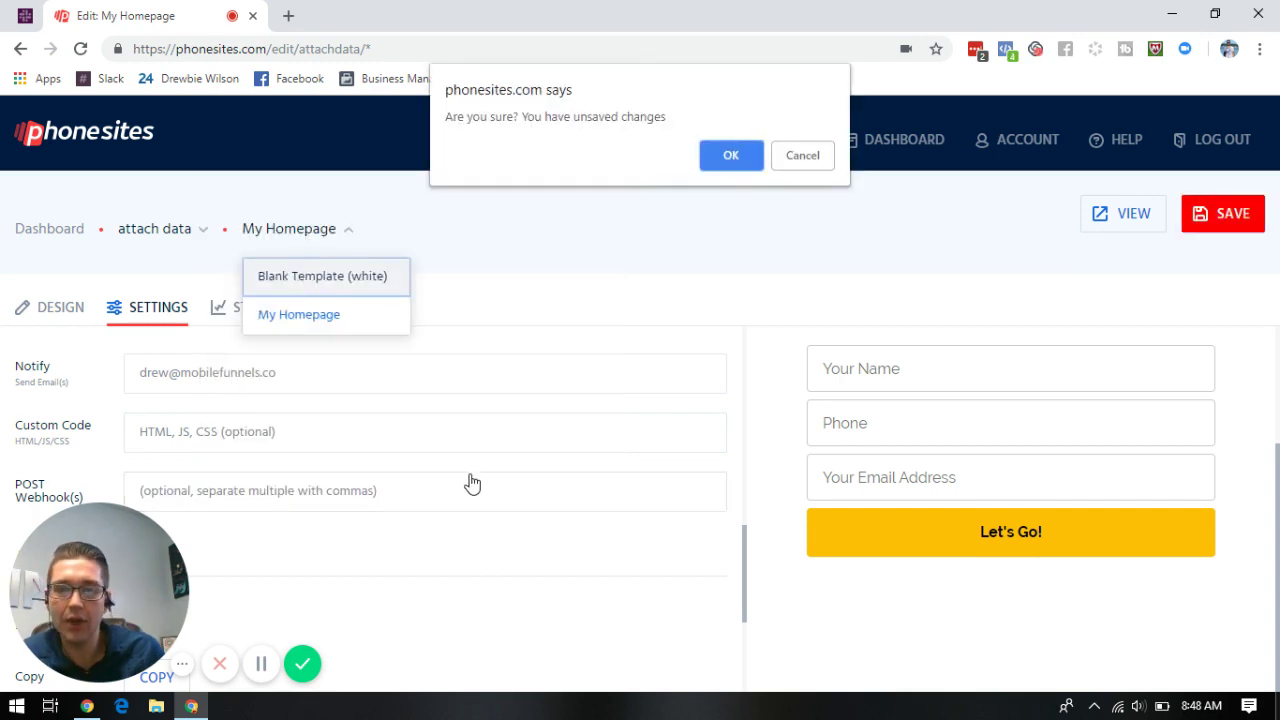
left_click(802, 160)
left_click(1230, 218)
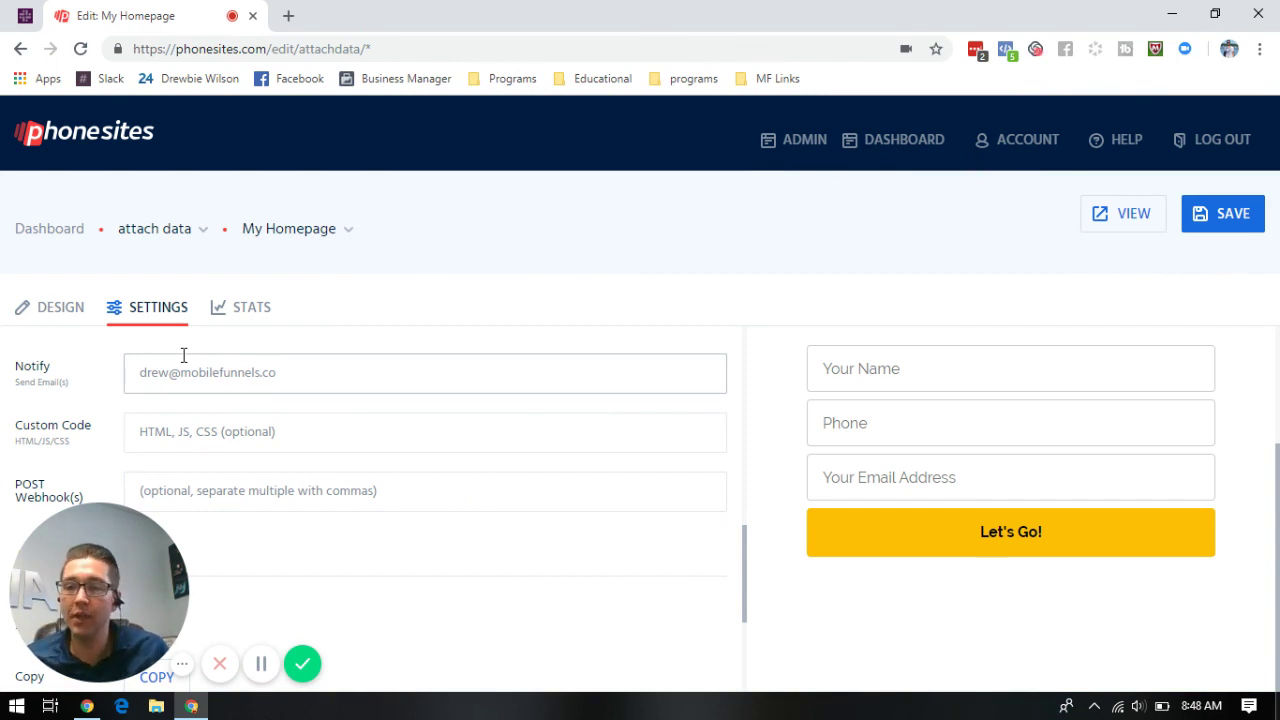
left_click(309, 233)
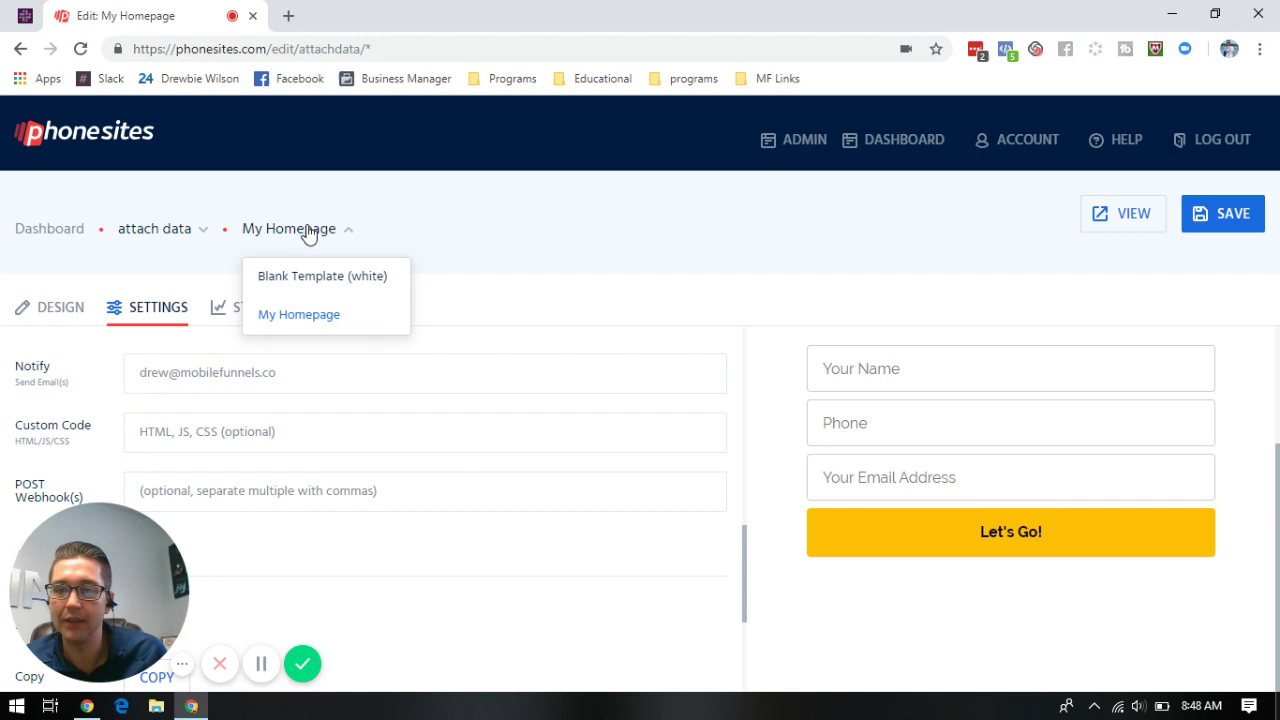
- Switch to the Blank Template (white) page and save it
left_click(341, 282)
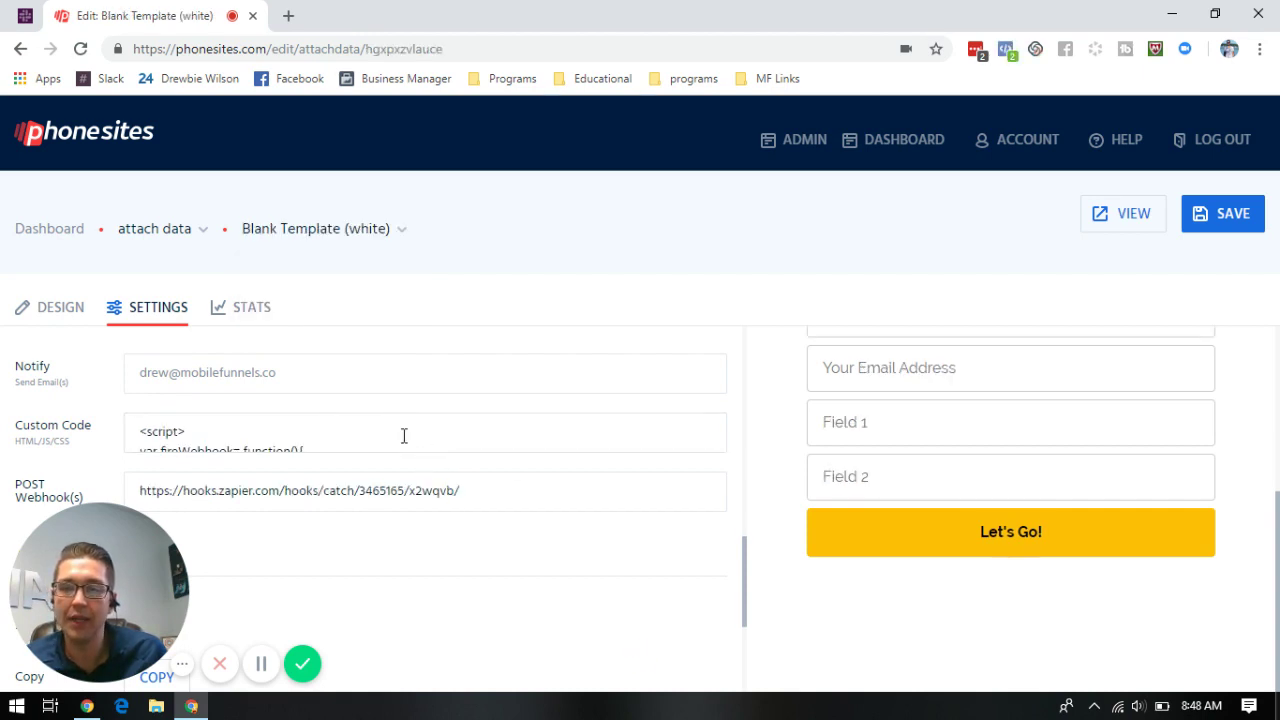
scroll(634, 463, "up", 2)
scroll(613, 415, "down", 1)
scroll(640, 430, "up", 2)
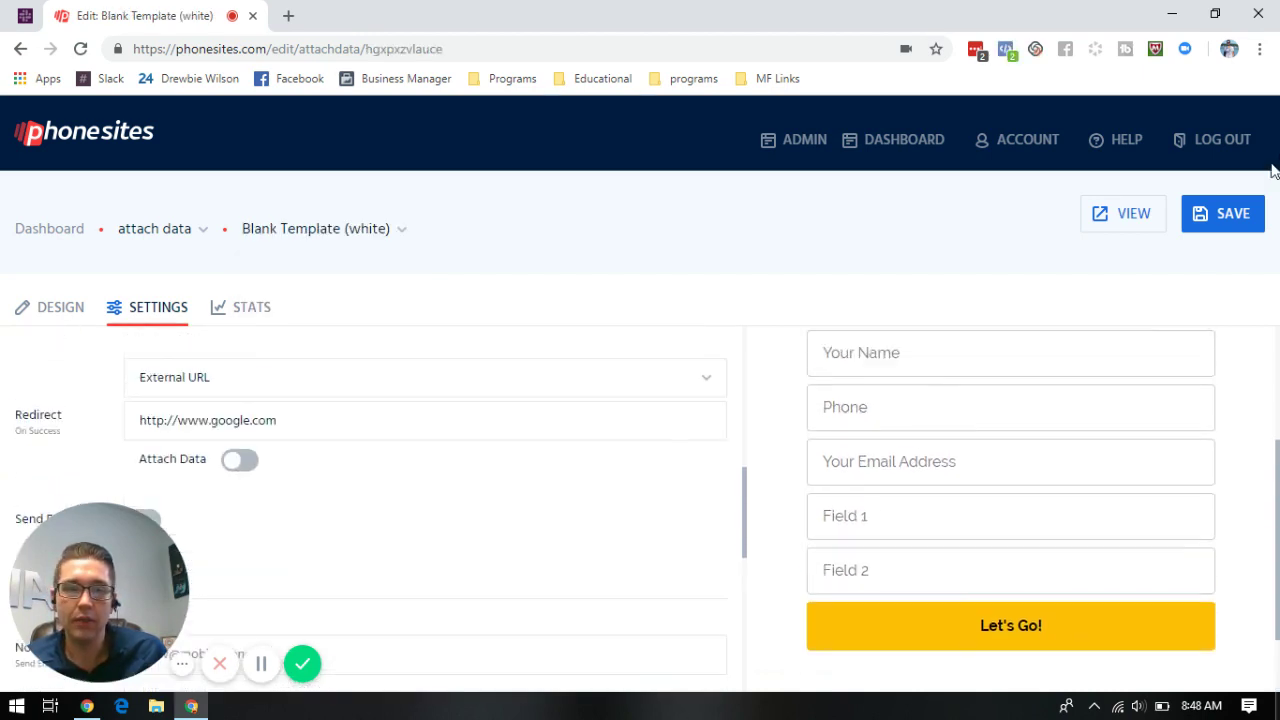
left_click(1232, 217)
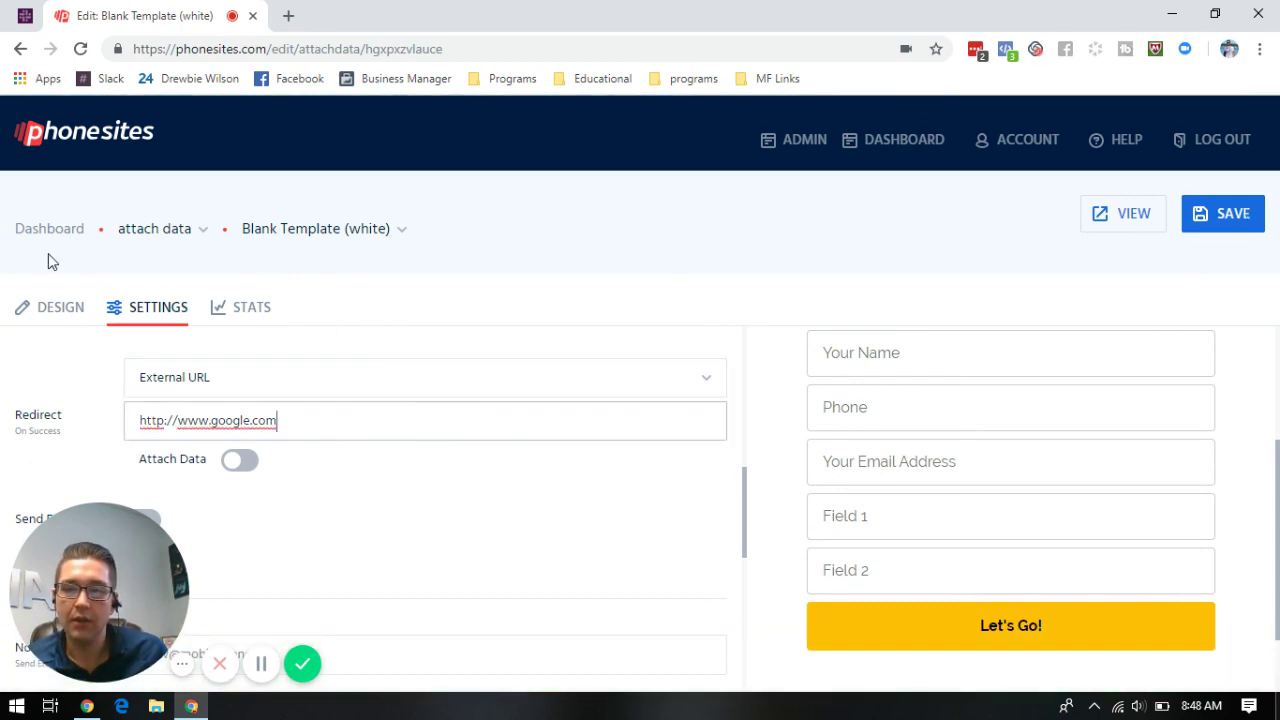
- Find the five-minute delayed fireWebhook script in the page's Custom Code box
left_click(44, 310)
left_click(150, 312)
scroll(497, 380, "down", 4)
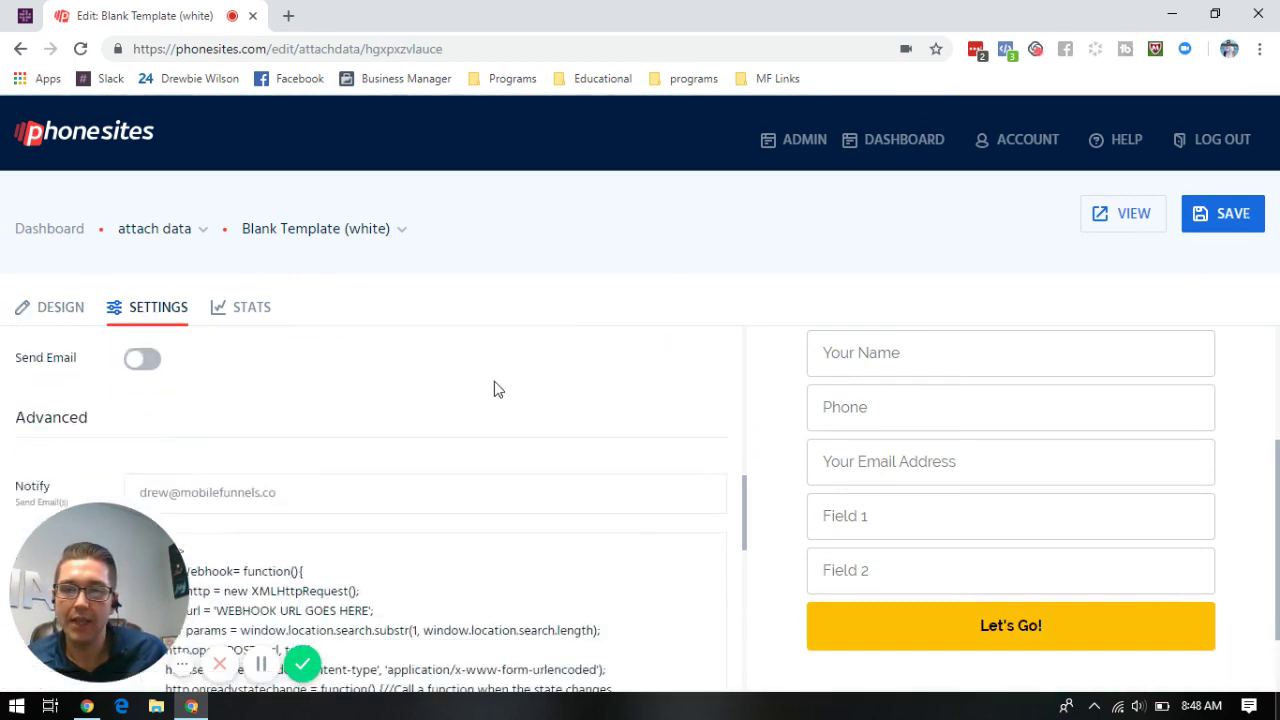
scroll(470, 400, "up", 1)
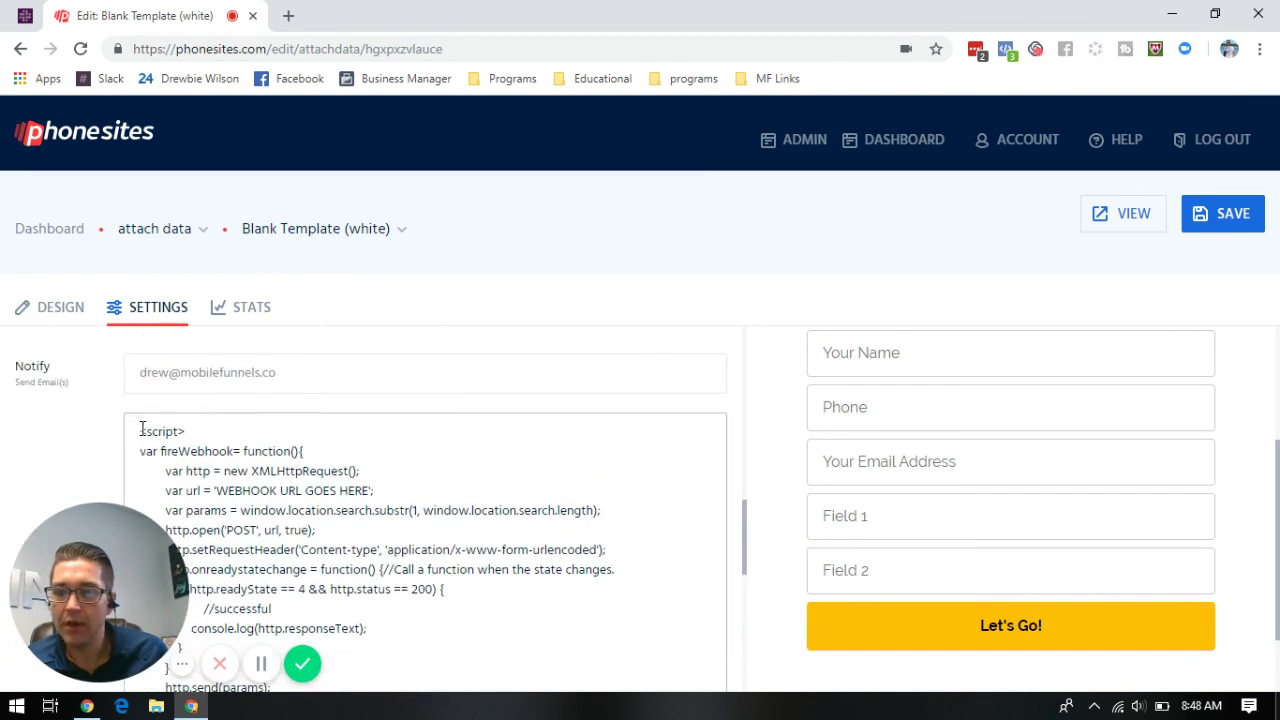
left_click_drag(141, 425, 475, 540)
scroll(475, 540, "down", 2)
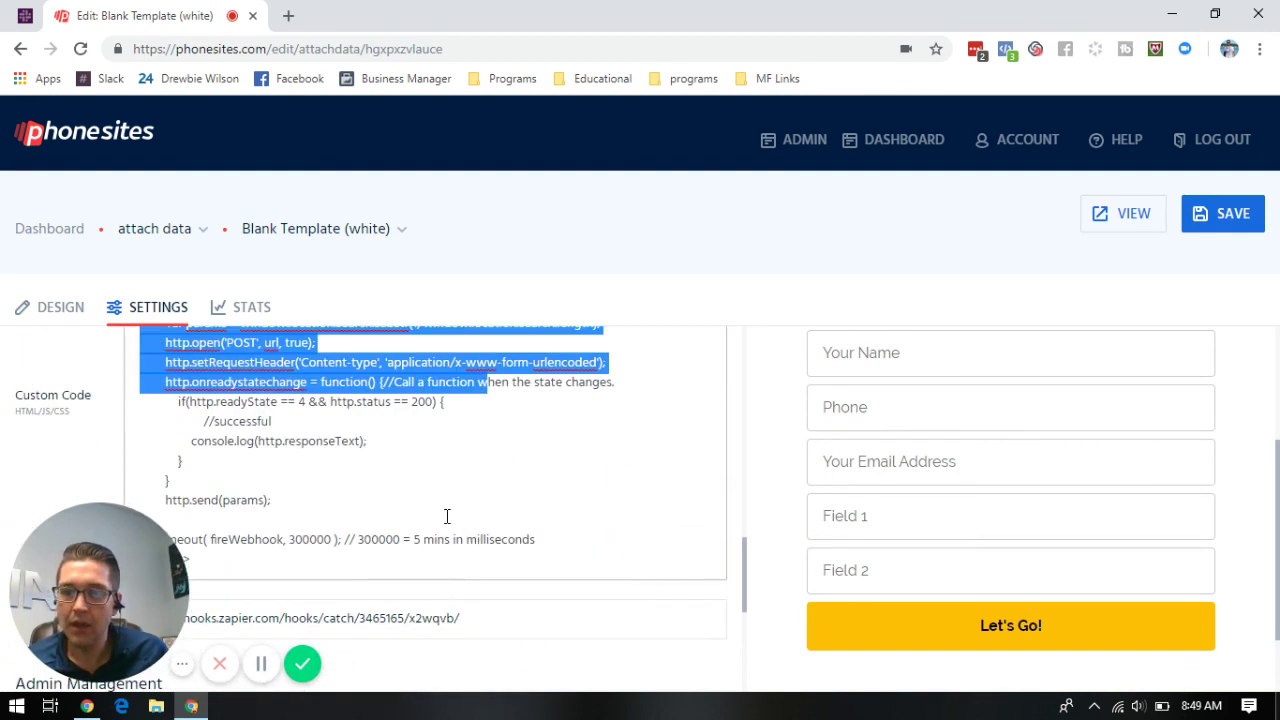
scroll(460, 500, "down", 1)
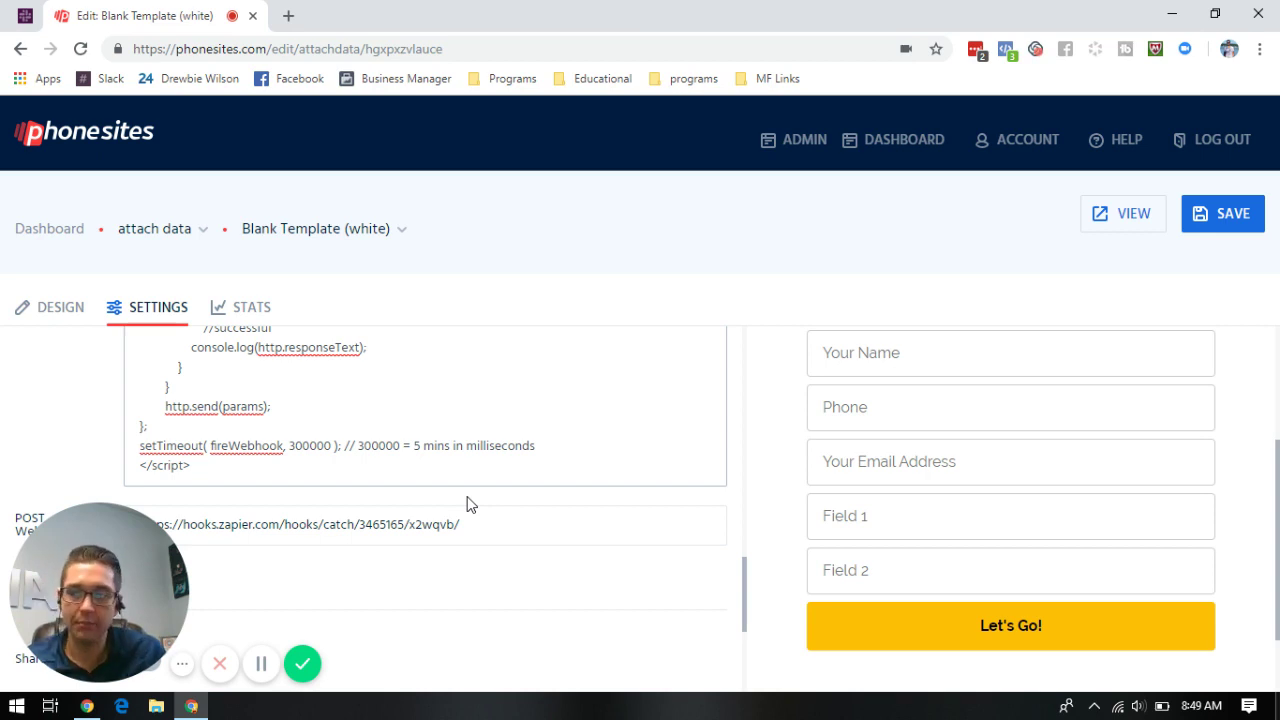
scroll(524, 529, "up", 3)
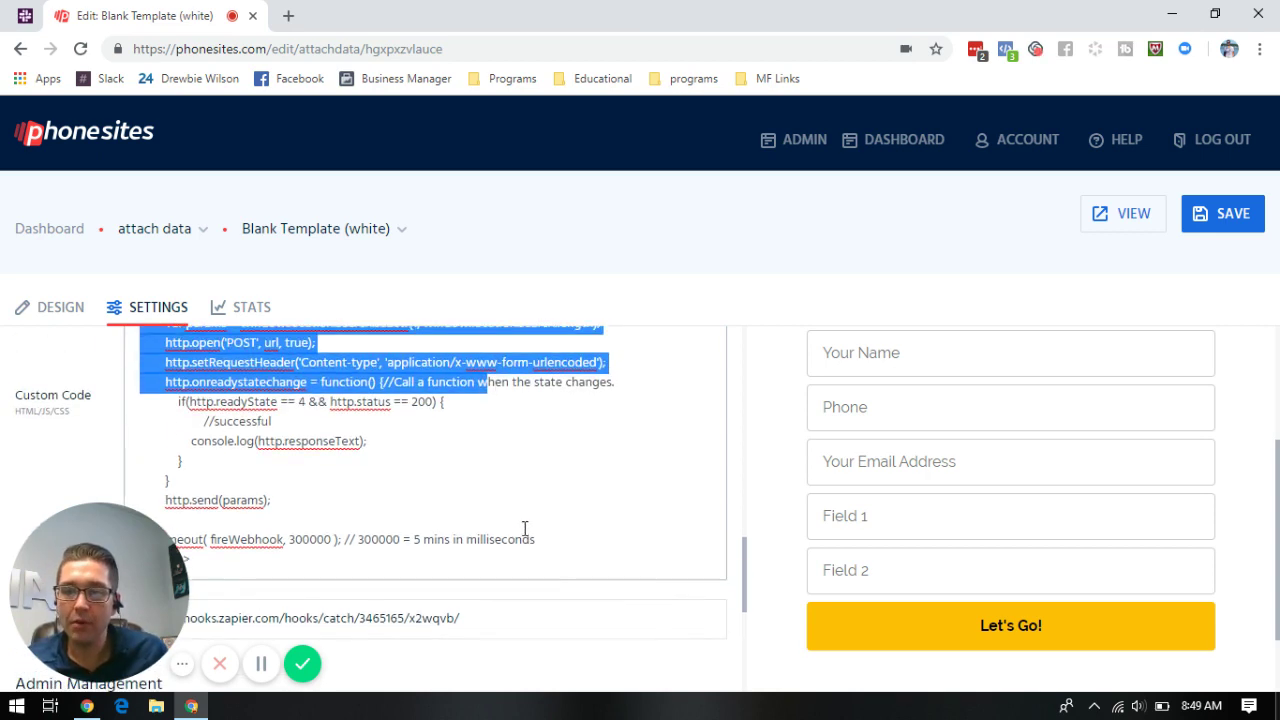
- Replace 'WEBHOOK URL GOES HERE' in the delay script with the Zapier webhook URL and save
left_click(622, 442)
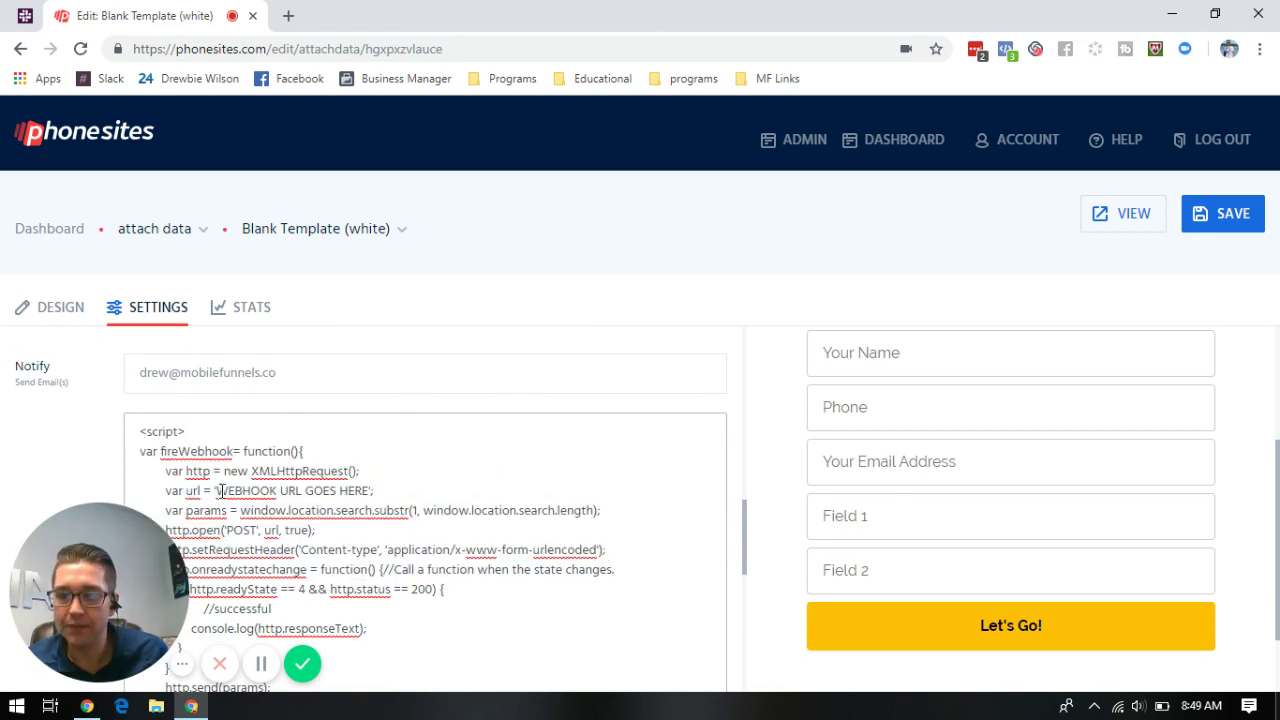
left_click_drag(220, 490, 363, 490)
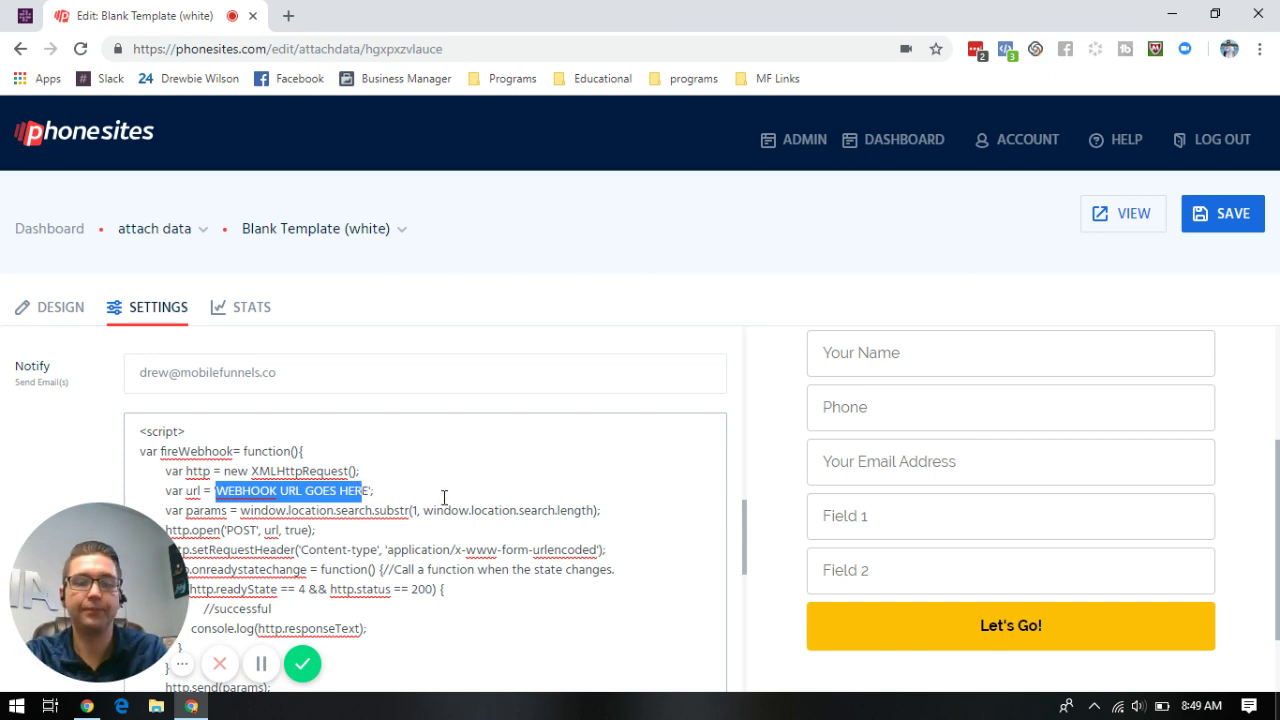
key("BackSpace")
key("Delete")
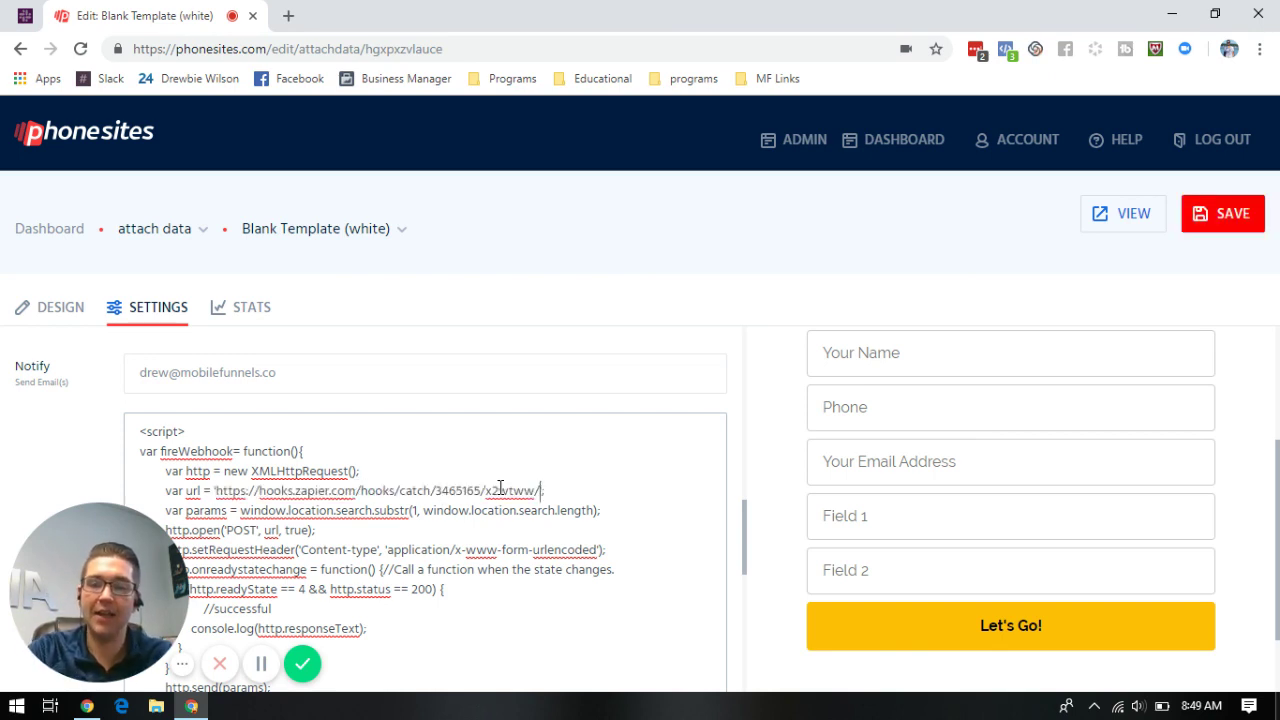
left_click(1228, 216)
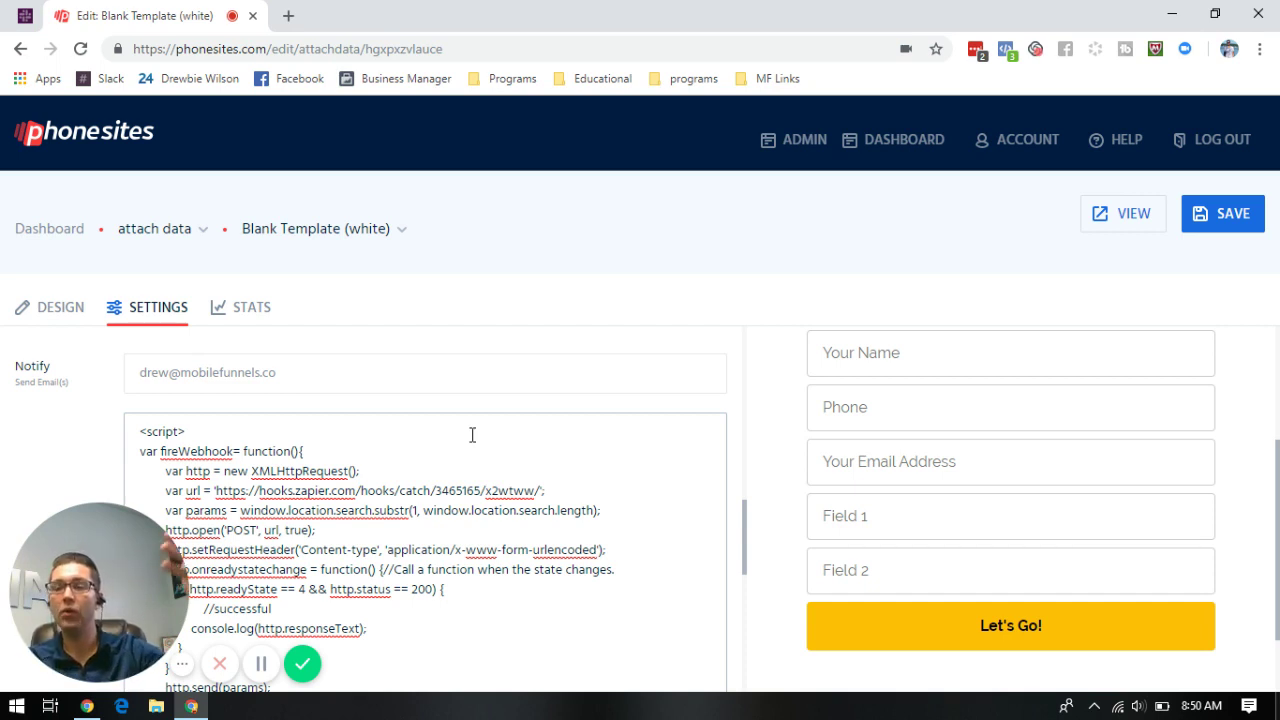
scroll(529, 499, "down", 4)
scroll(510, 480, "down", 3)
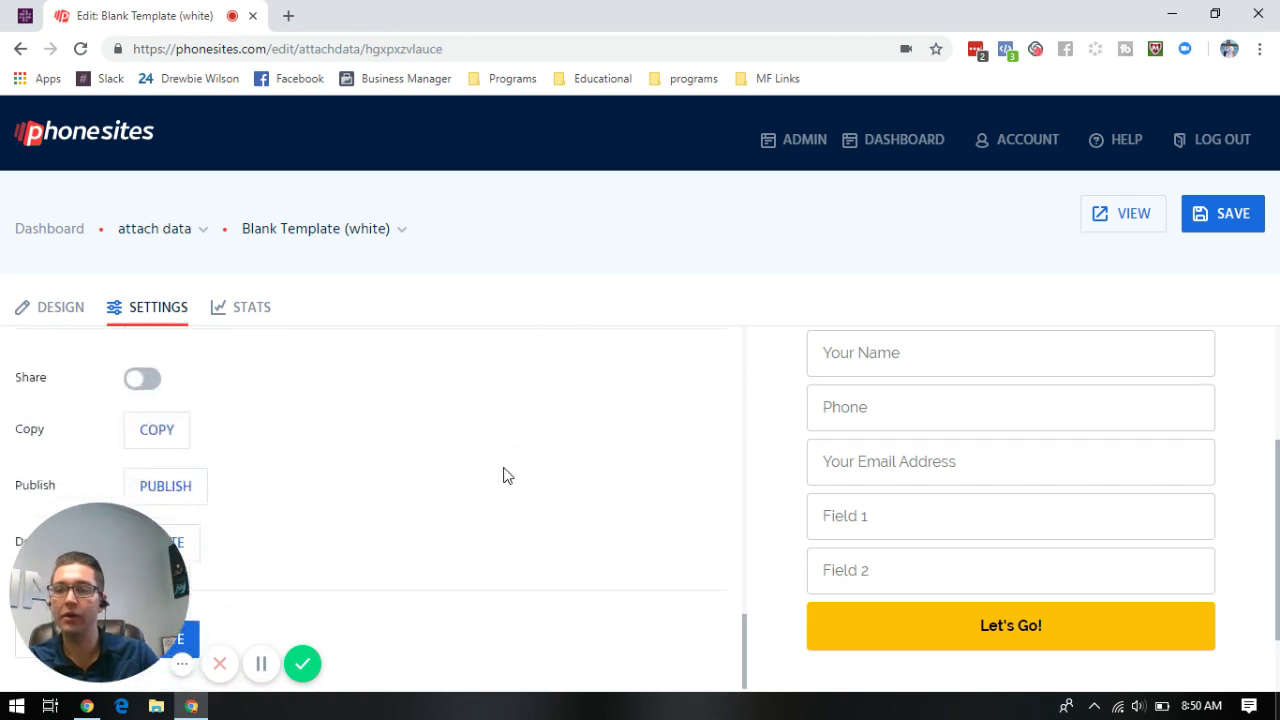
scroll(505, 474, "up", 3)
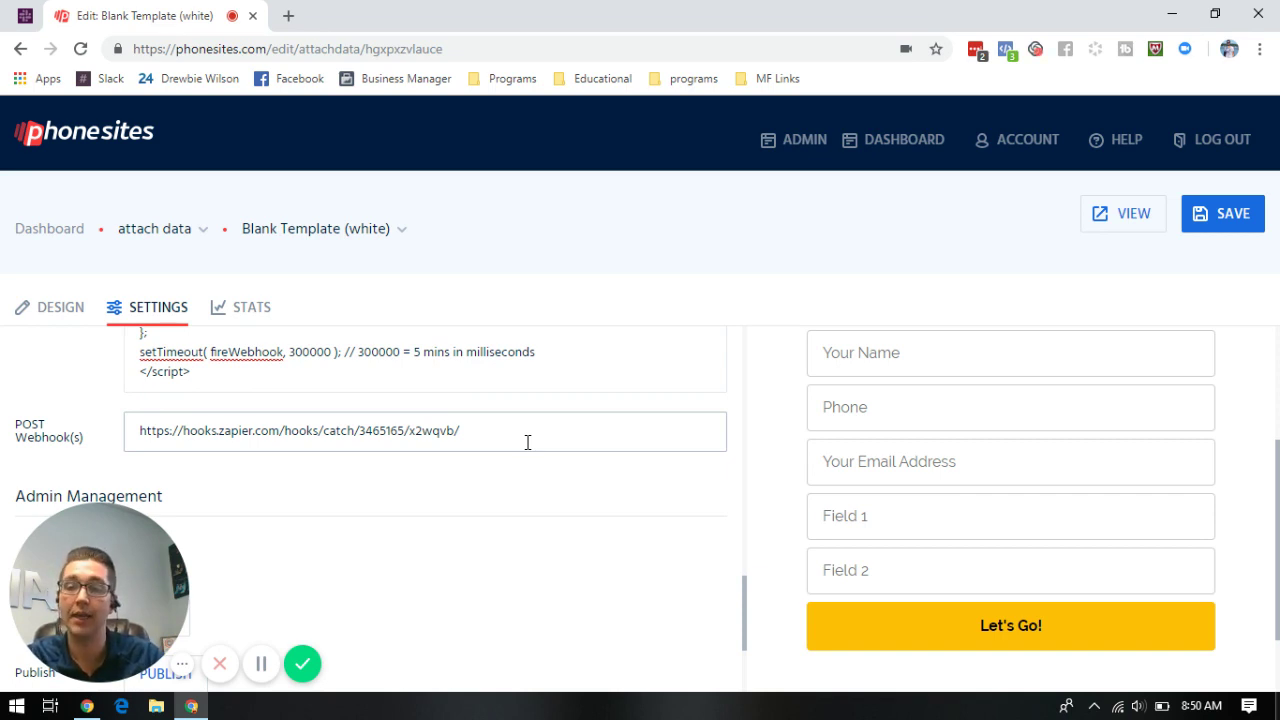
scroll(528, 442, "up", 5)
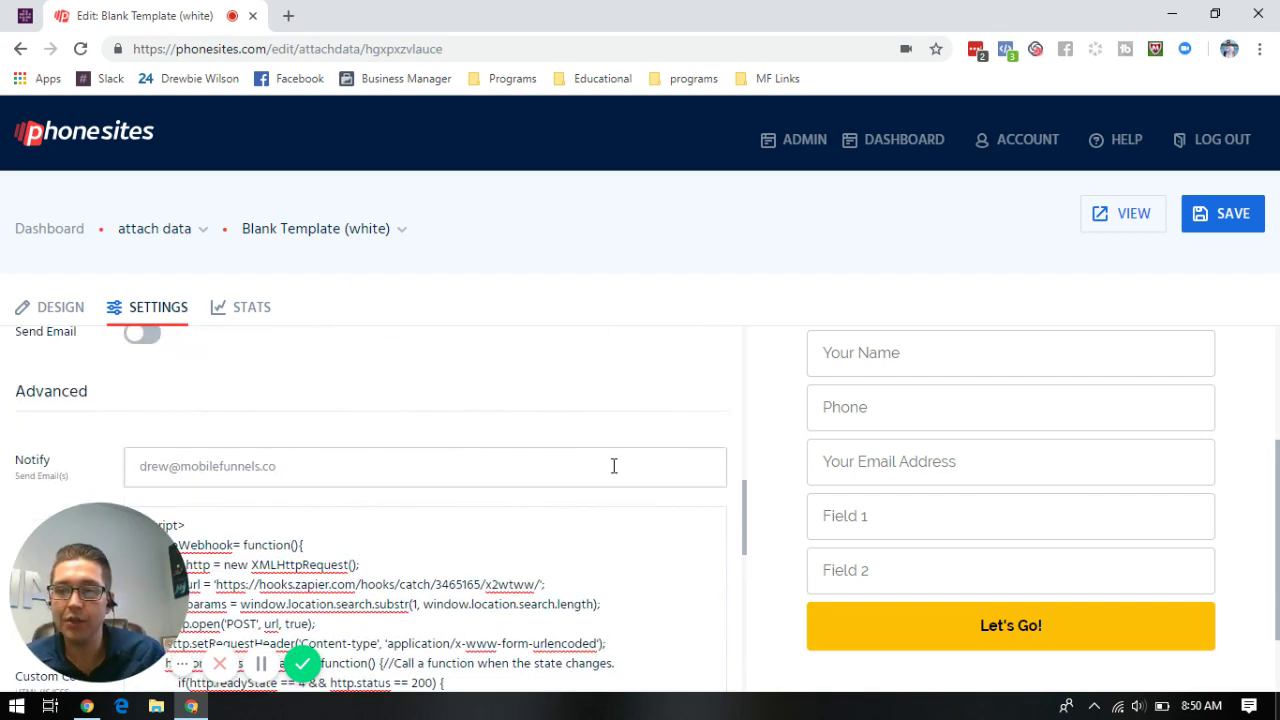
scroll(614, 463, "down", 2)
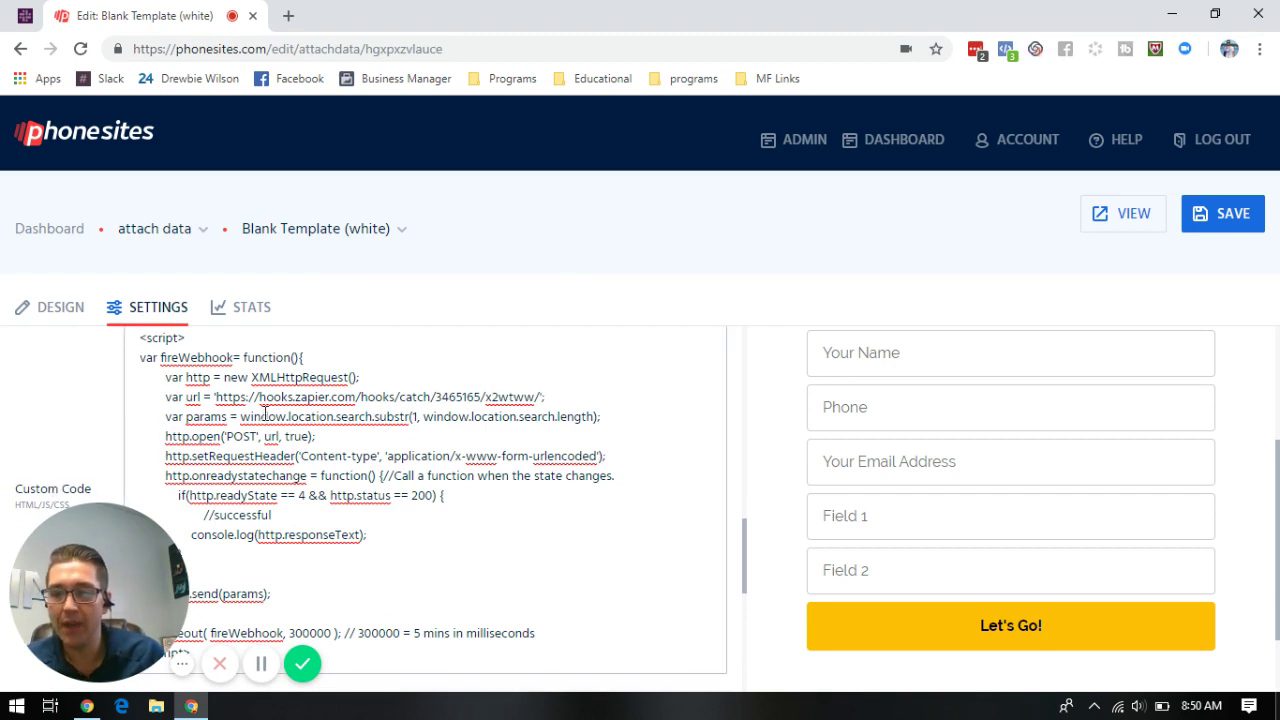
left_click_drag(213, 397, 541, 400)
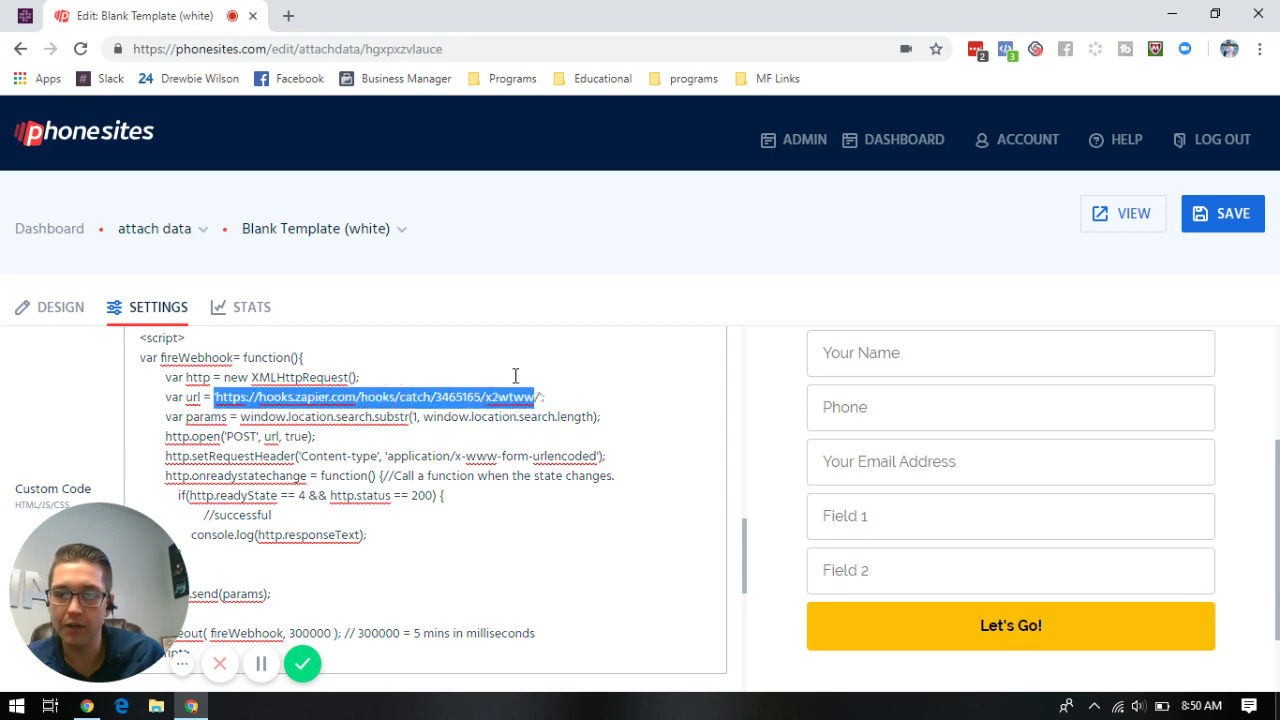
left_click(517, 378)
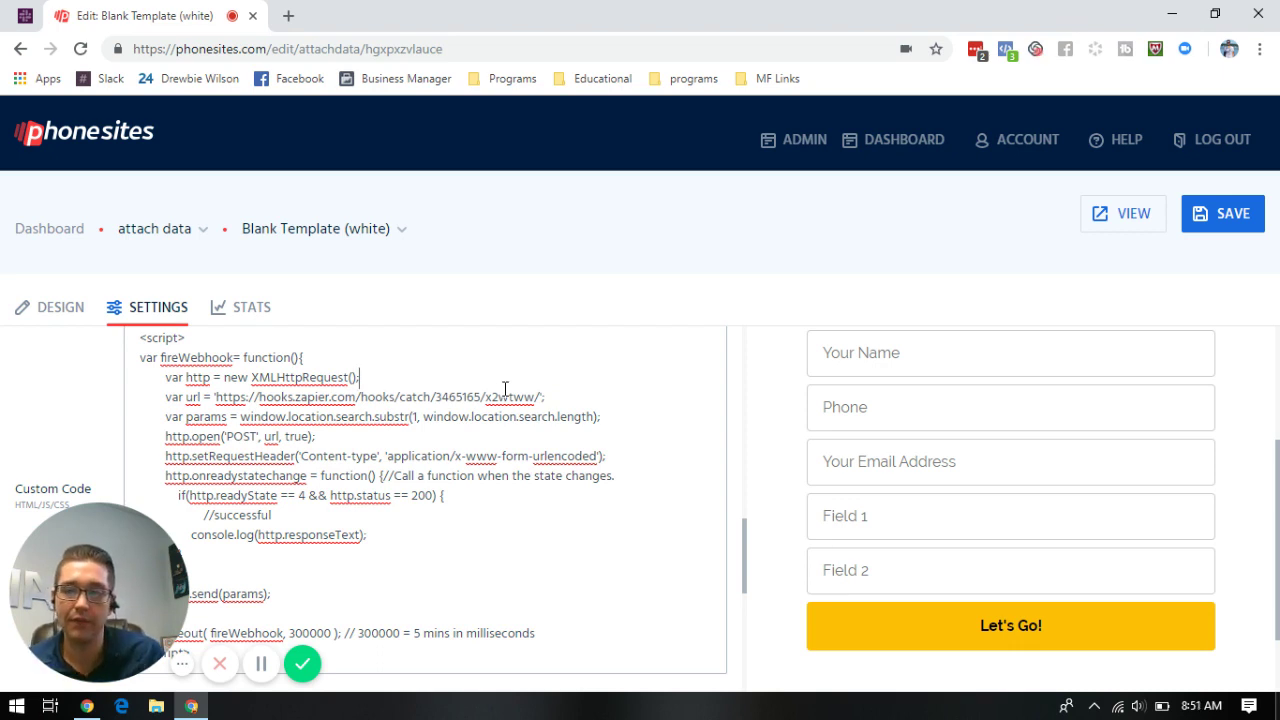
scroll(526, 418, "down", 2)
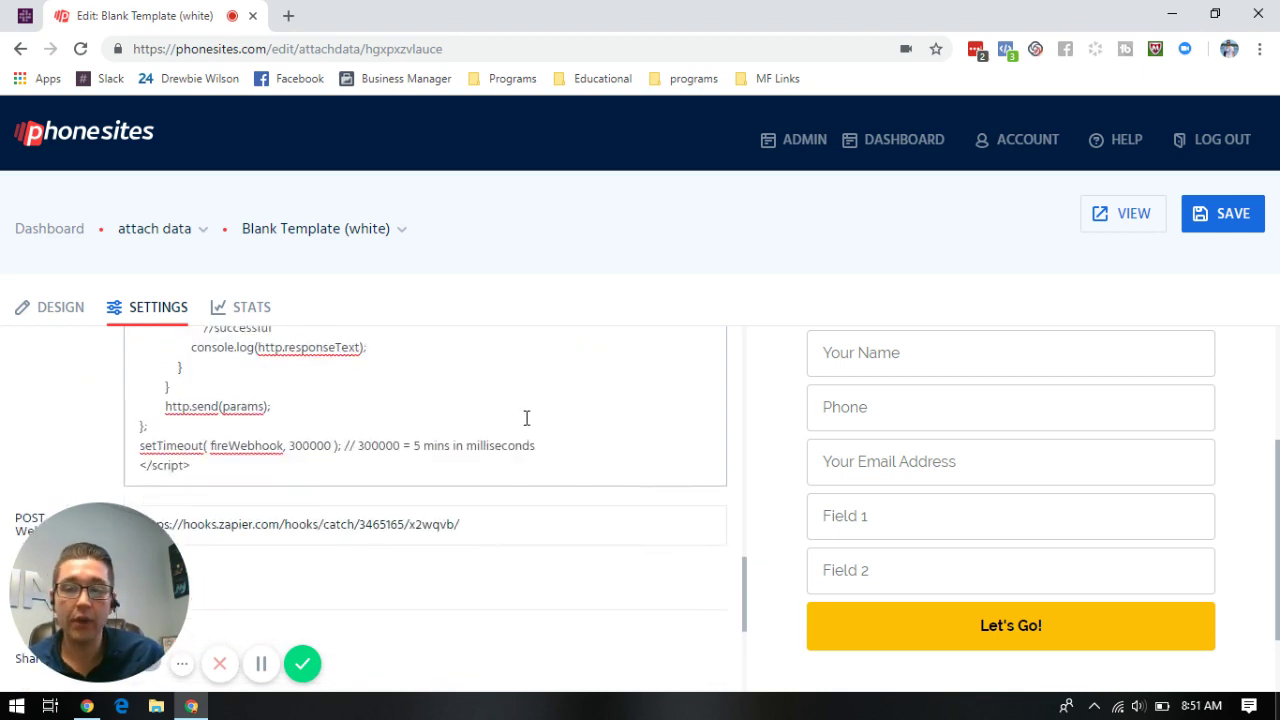